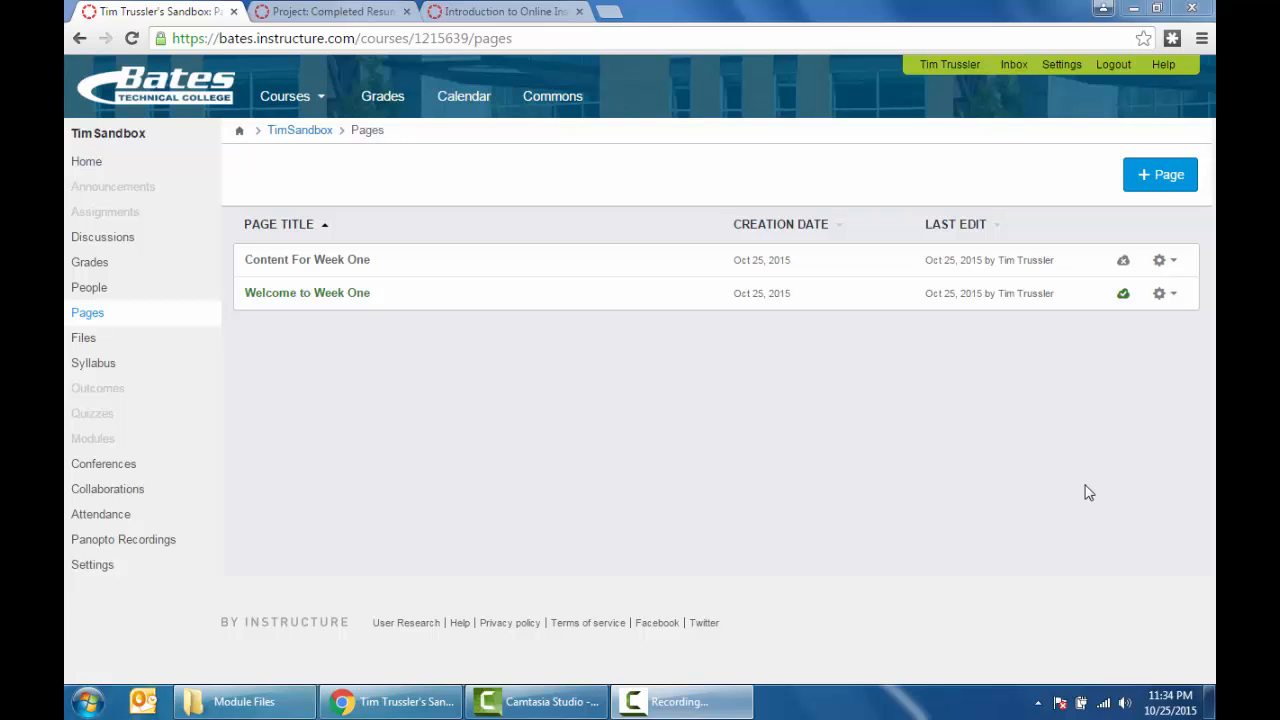
- Create a new assignment in the course and name it "Final Resume"
{"action": "left_click", "coordinate": [133, 212]}
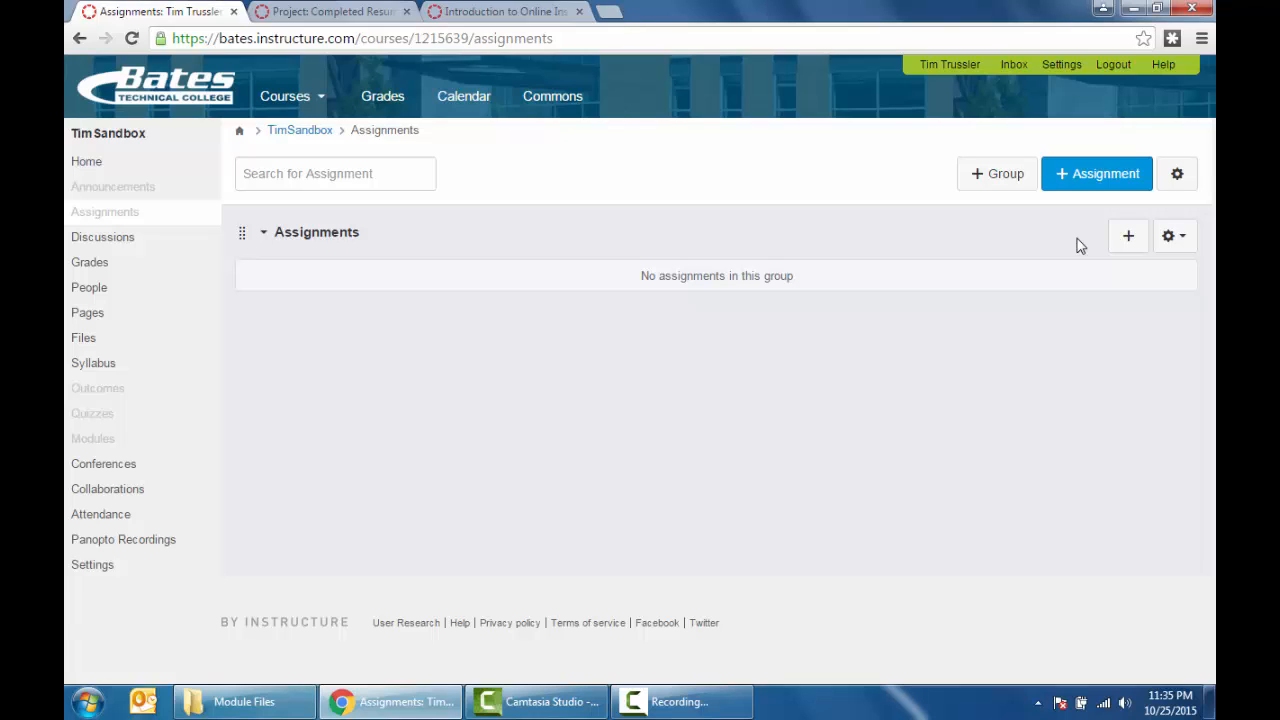
{"action": "left_click", "coordinate": [1087, 178]}
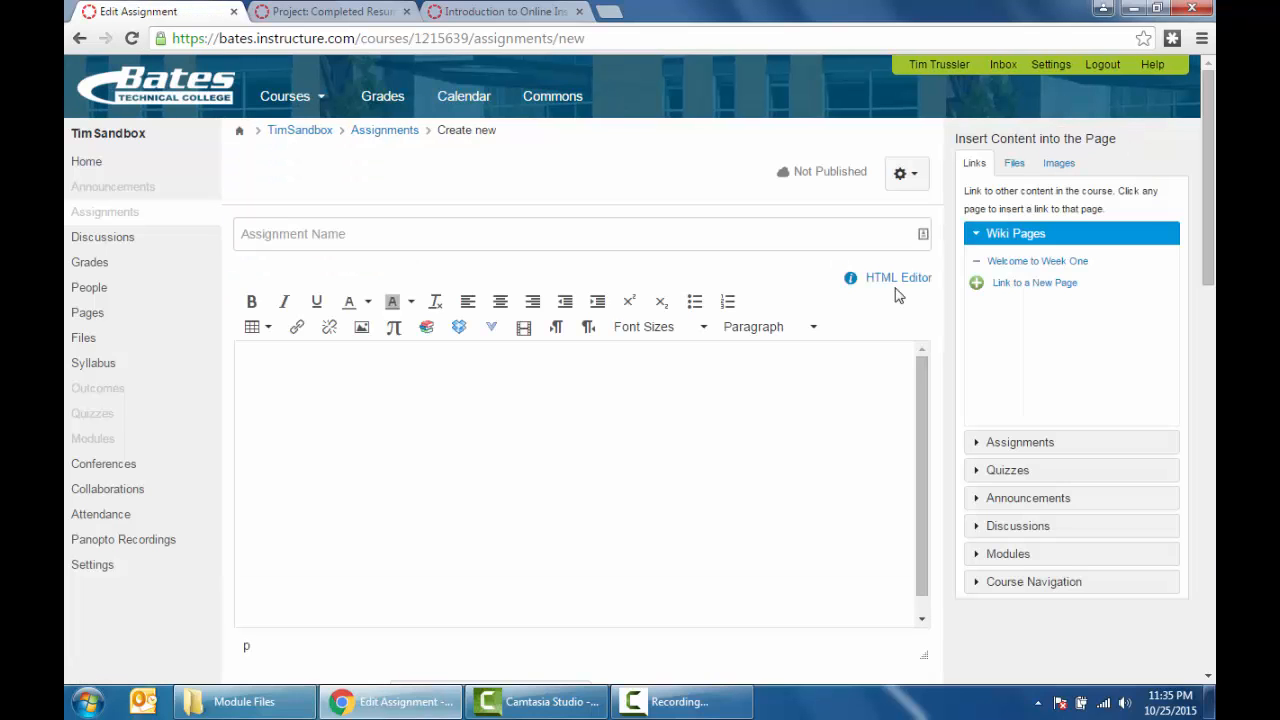
{"action": "left_click_drag", "start_coordinate": [1210, 213], "coordinate": [1212, 183]}
{"action": "left_click", "coordinate": [509, 234]}
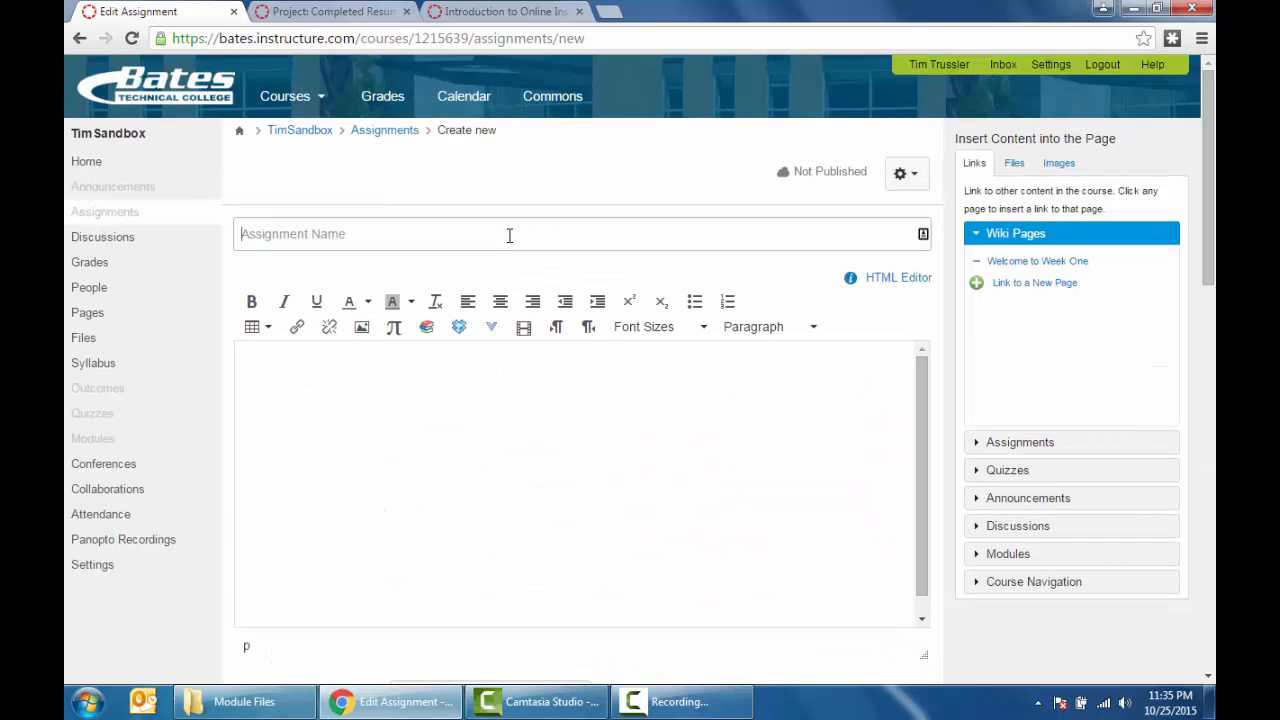
{"action": "type", "text": "Fin"}
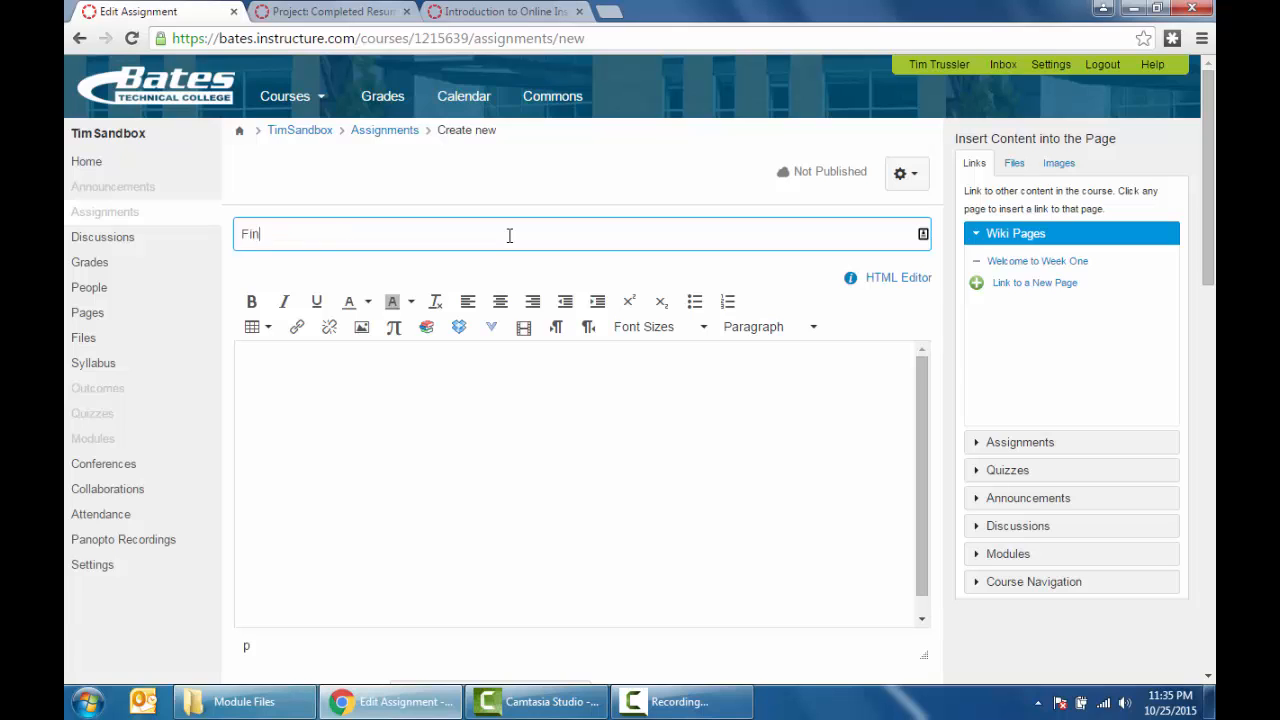
{"action": "type", "text": "al Resume"}
- Paste the copied resume submission instructions and numbered requirements into the assignment description
{"action": "left_click", "coordinate": [419, 365]}
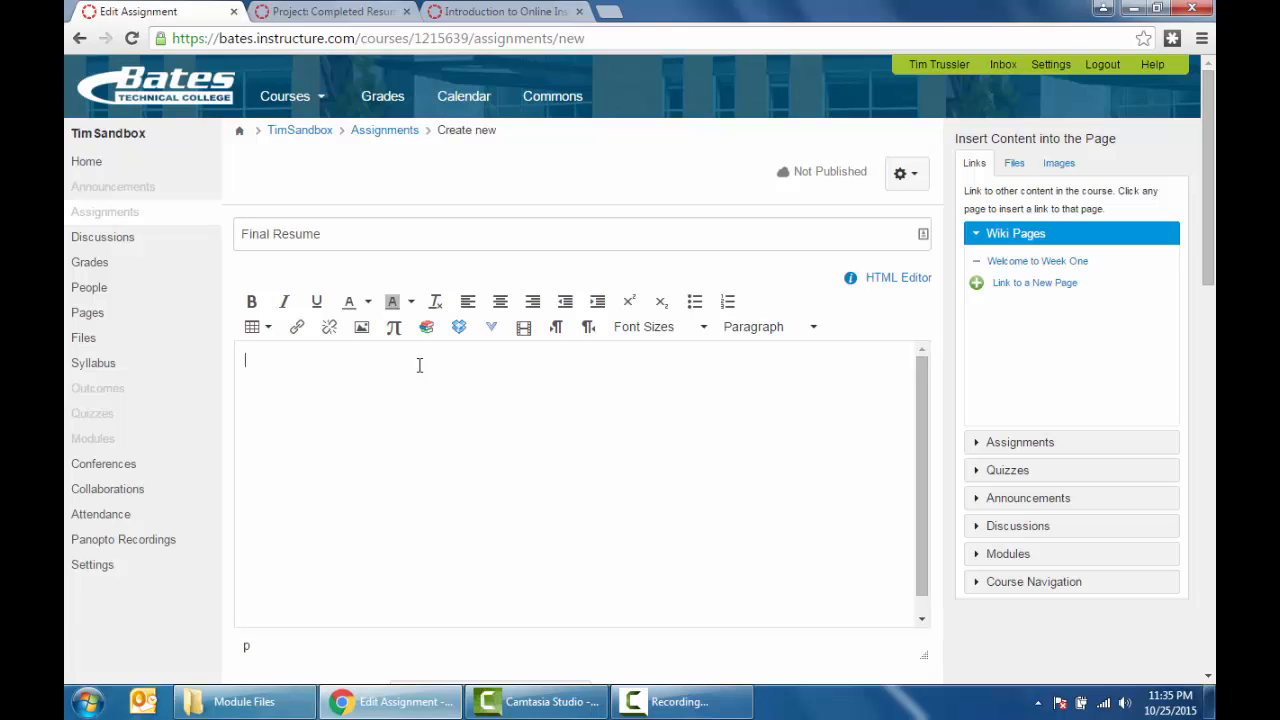
{"action": "key", "text": "ctrl+v"}
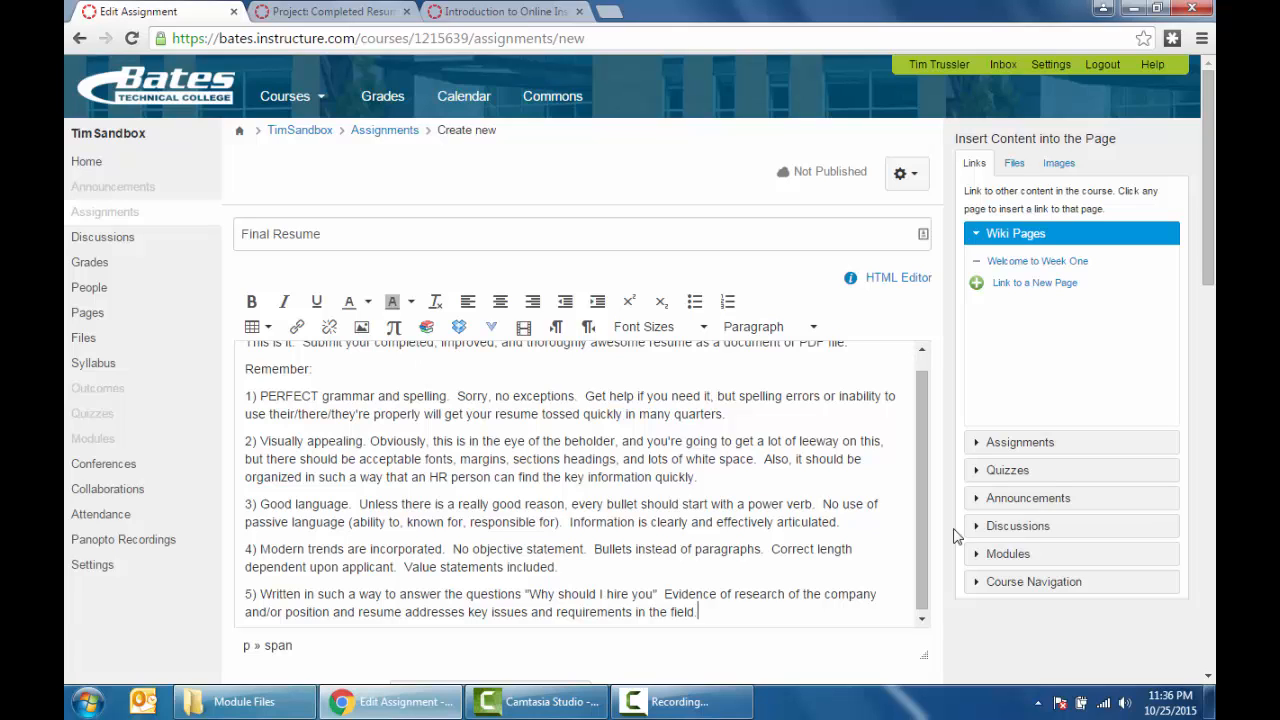
{"action": "left_click_drag", "start_coordinate": [917, 539], "coordinate": [937, 586]}
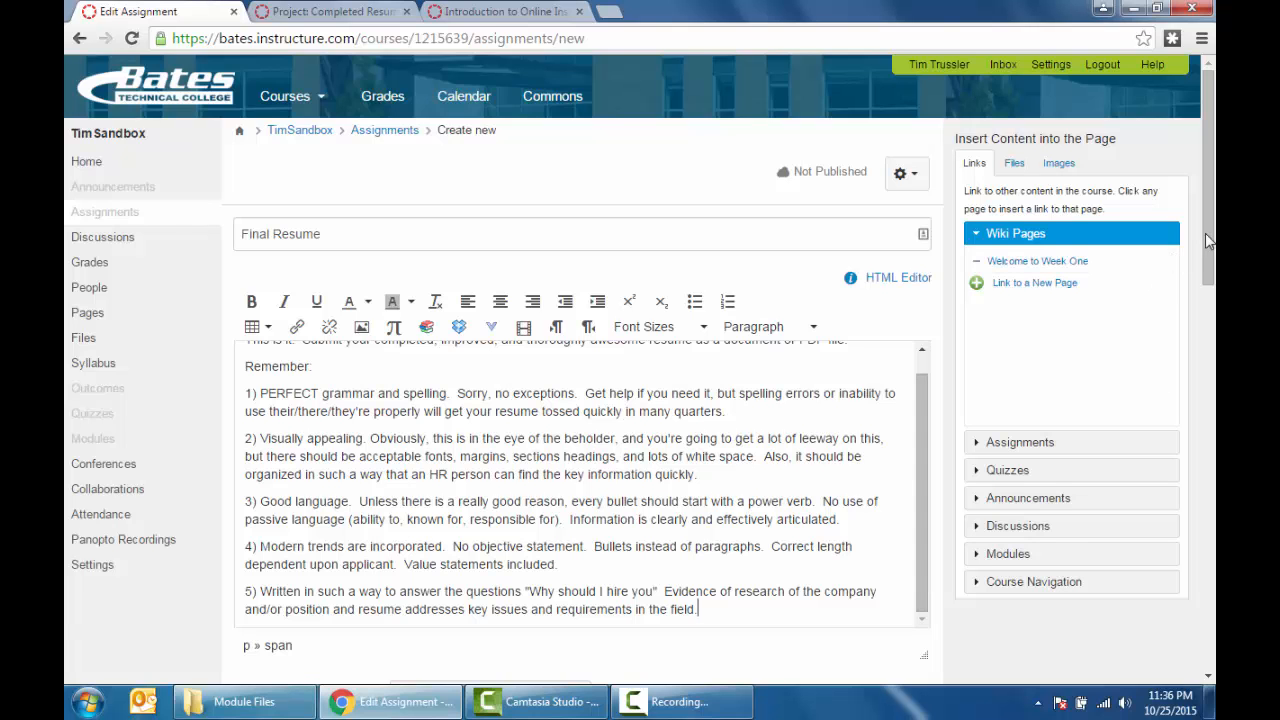
- Set the assignment's point value to 50
{"action": "scroll", "coordinate": [1205, 233], "scroll_direction": "down", "scroll_amount": 4}
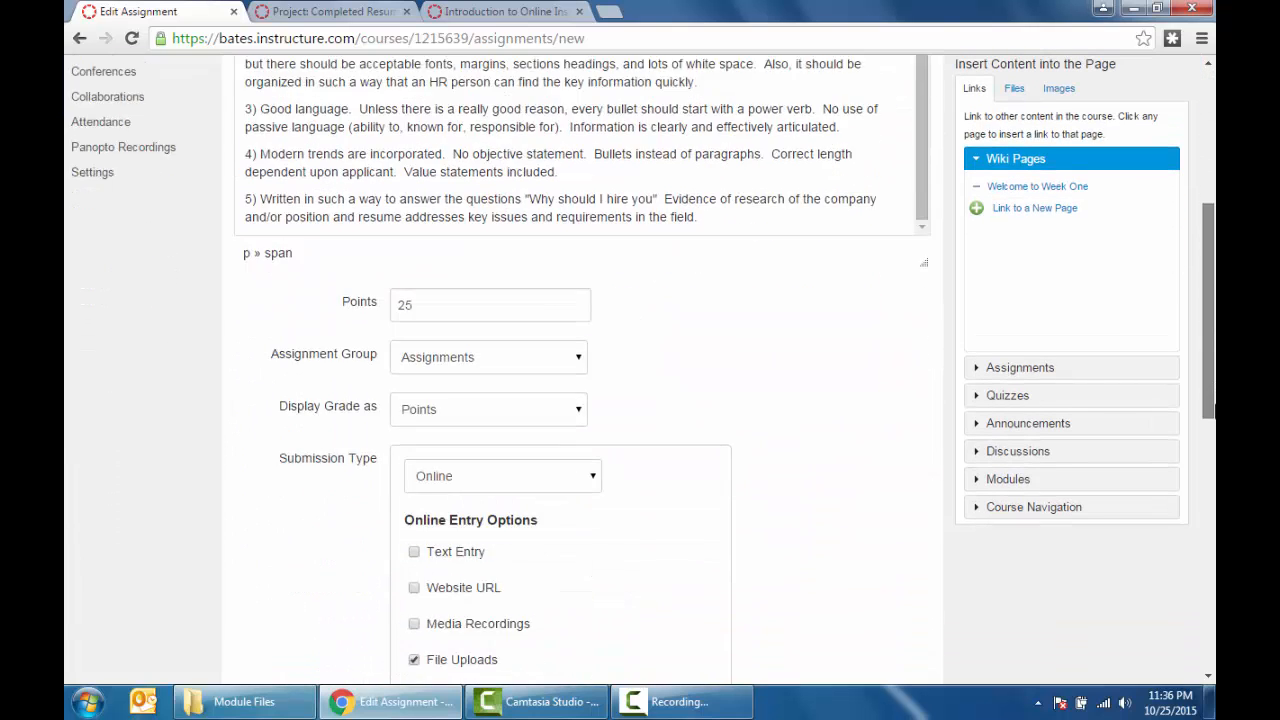
{"action": "scroll", "coordinate": [1208, 405], "scroll_direction": "down", "scroll_amount": 2}
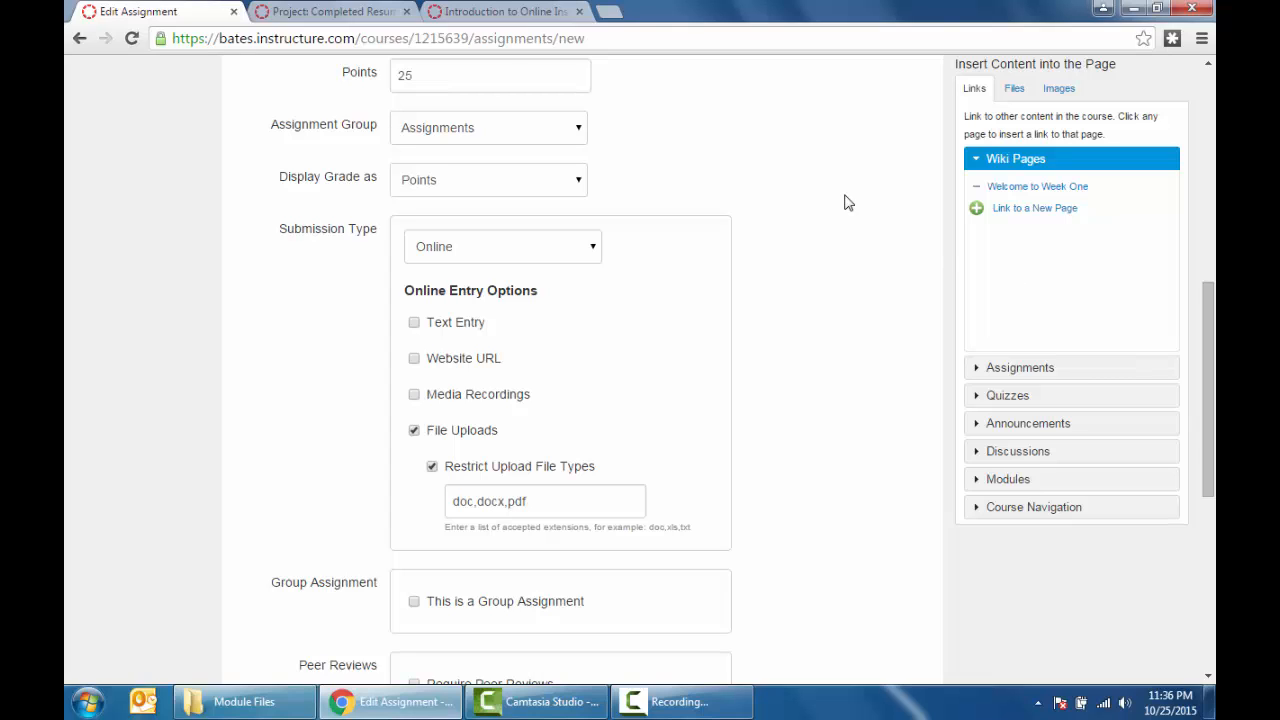
{"action": "left_click_drag", "start_coordinate": [414, 72], "coordinate": [376, 80]}
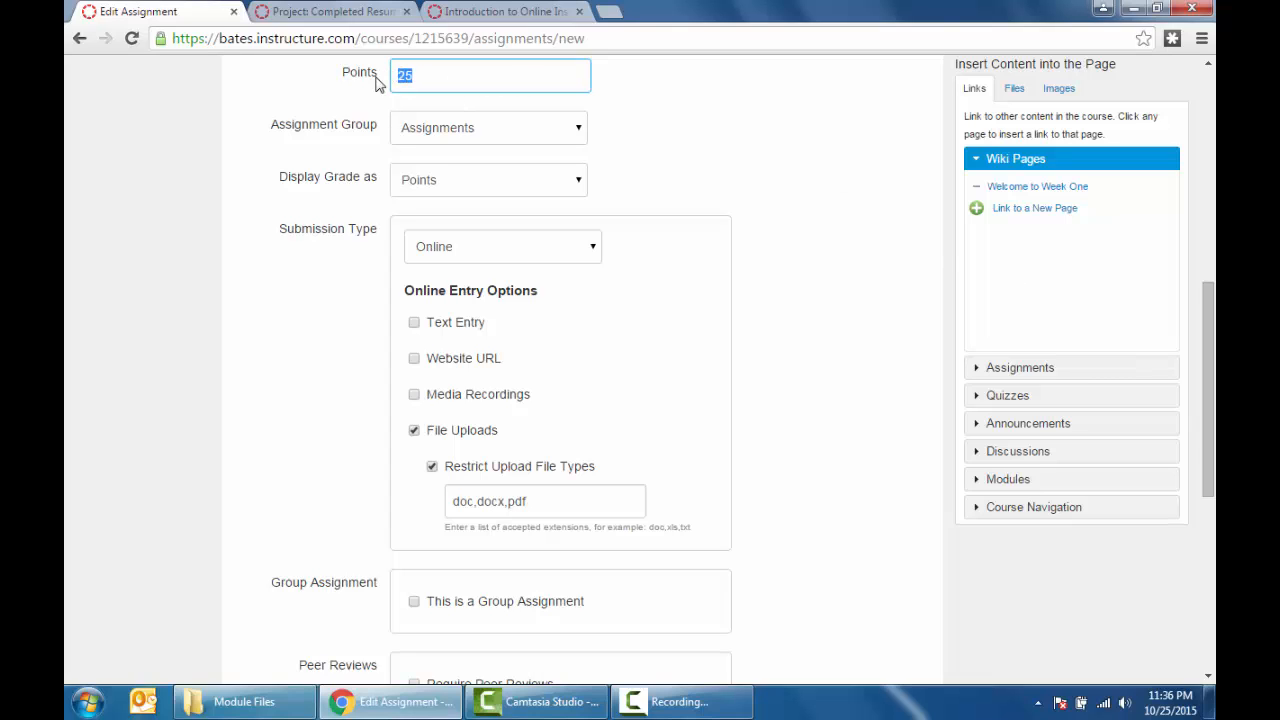
{"action": "type", "text": "50"}
{"action": "left_click", "coordinate": [643, 150]}
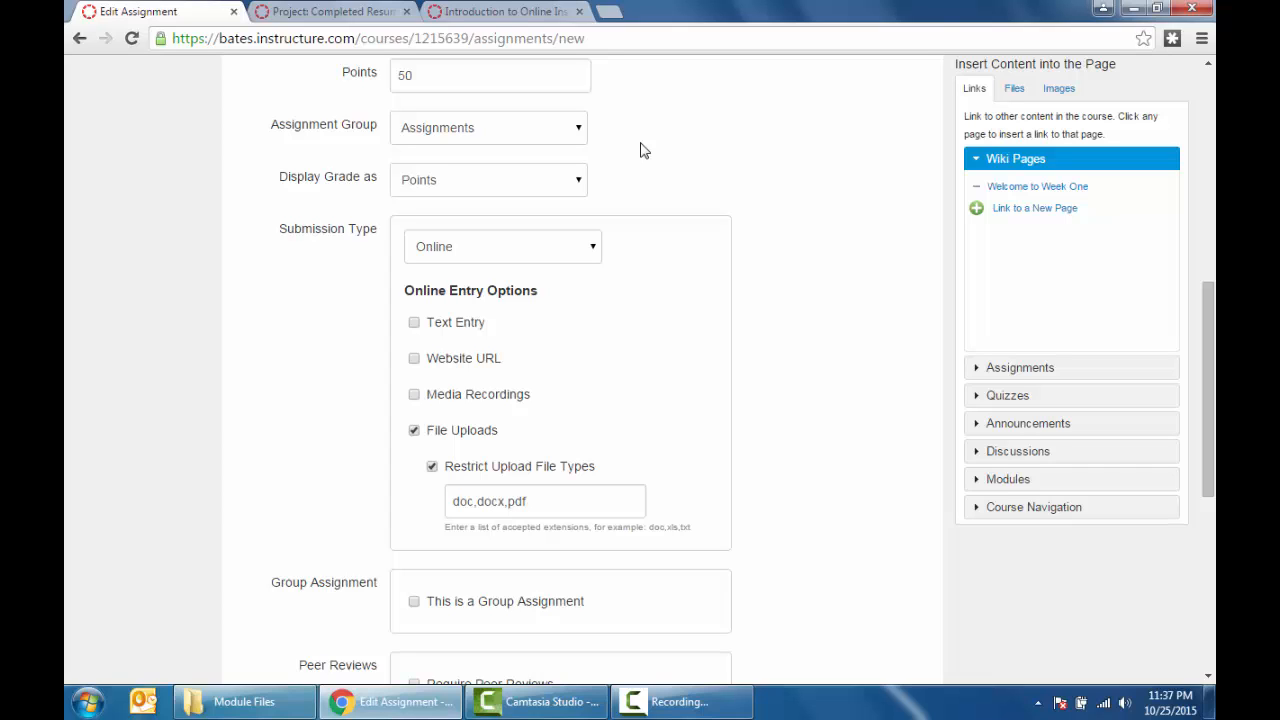
- Review the grade display choices and the submission type choices, keeping Points and Online selected
{"action": "left_click", "coordinate": [584, 186]}
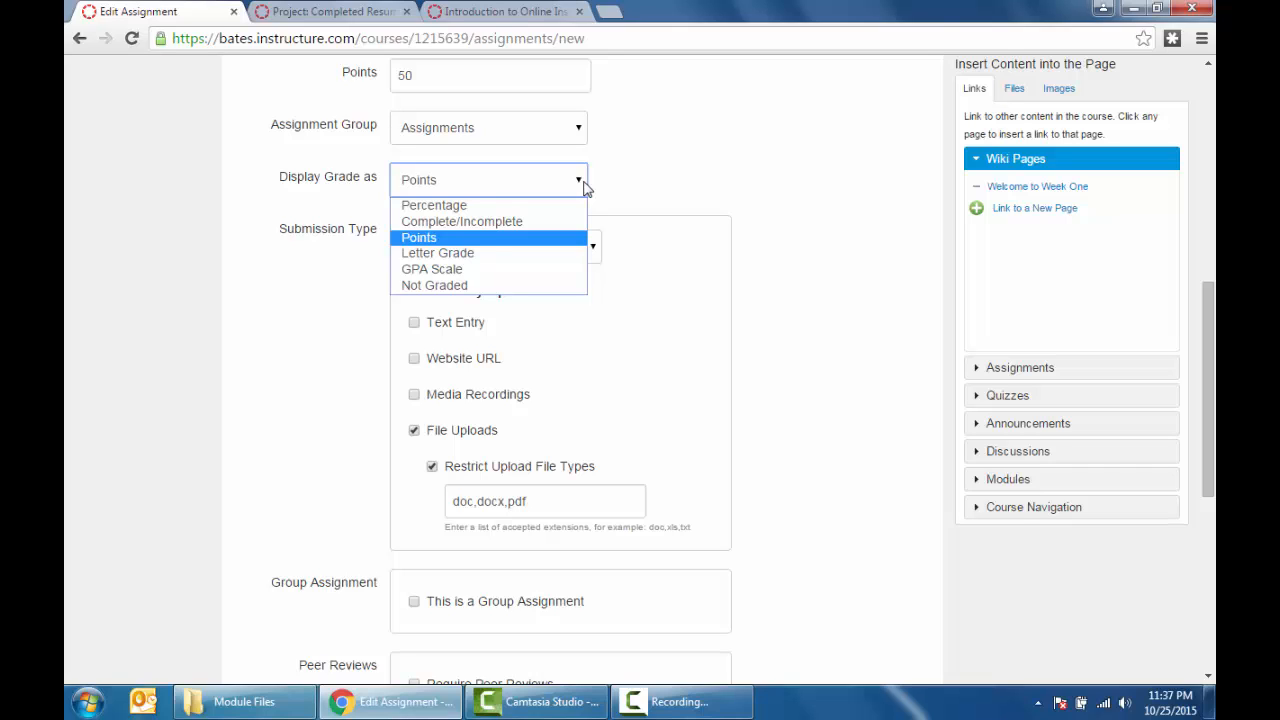
{"action": "left_click", "coordinate": [865, 398]}
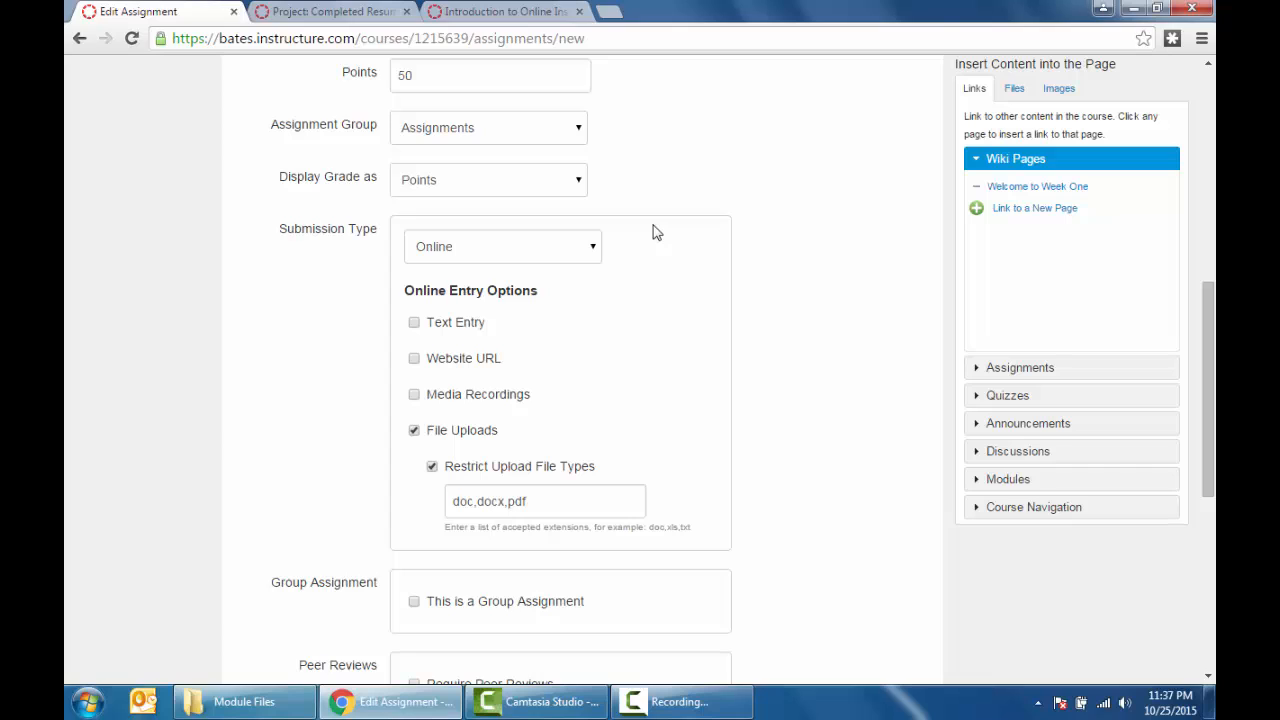
{"action": "left_click", "coordinate": [593, 250]}
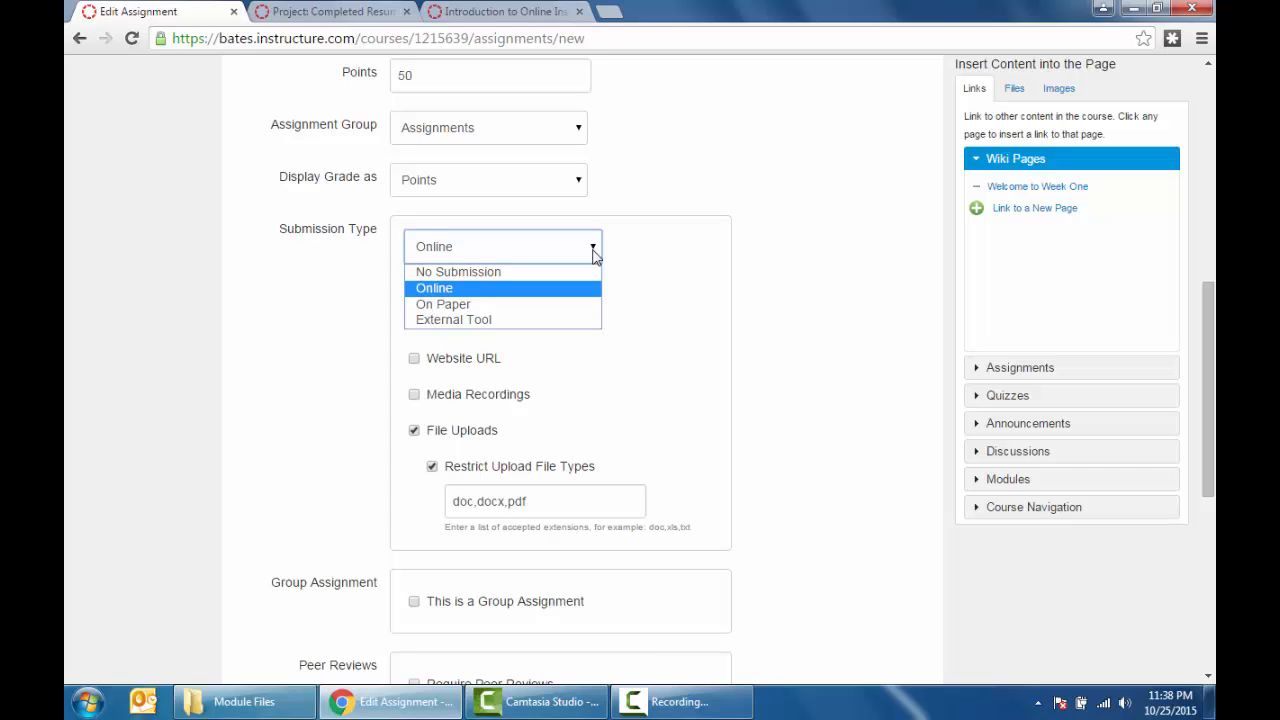
{"action": "left_click", "coordinate": [518, 291]}
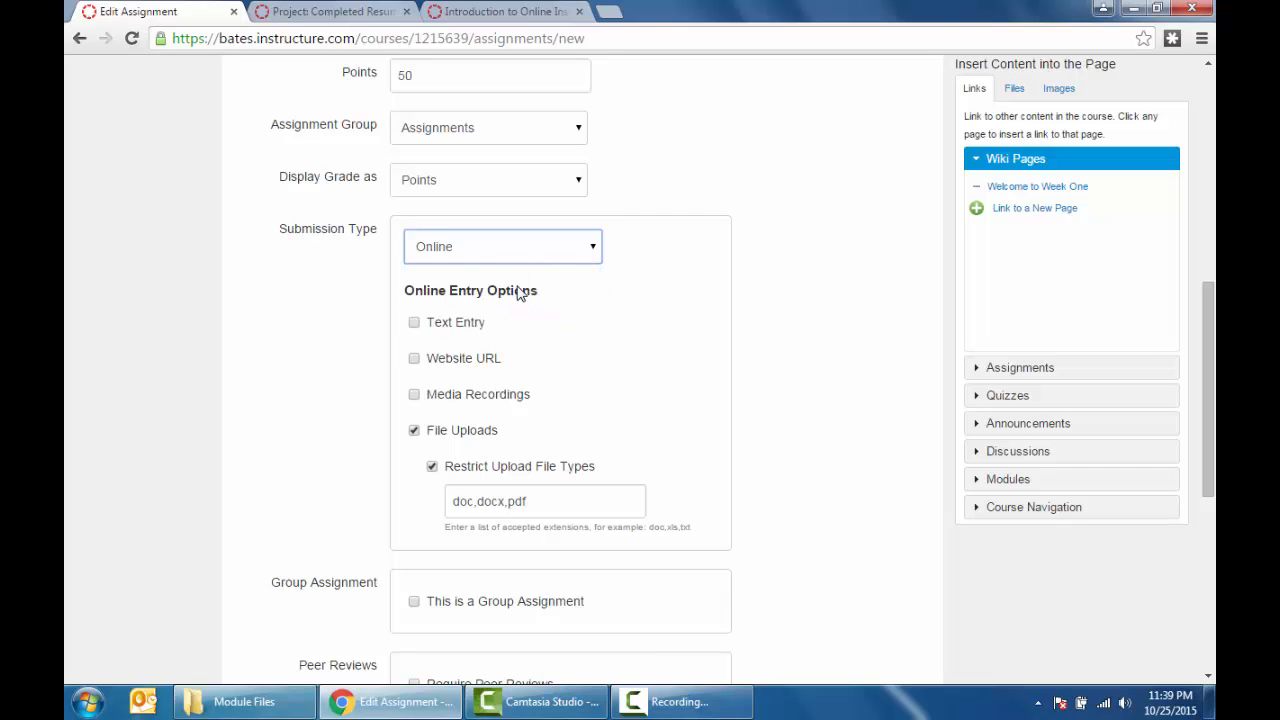
- Try allowing Text Entry as an online submission option, and turn it off again
{"action": "left_click_drag", "start_coordinate": [1210, 359], "coordinate": [1213, 398]}
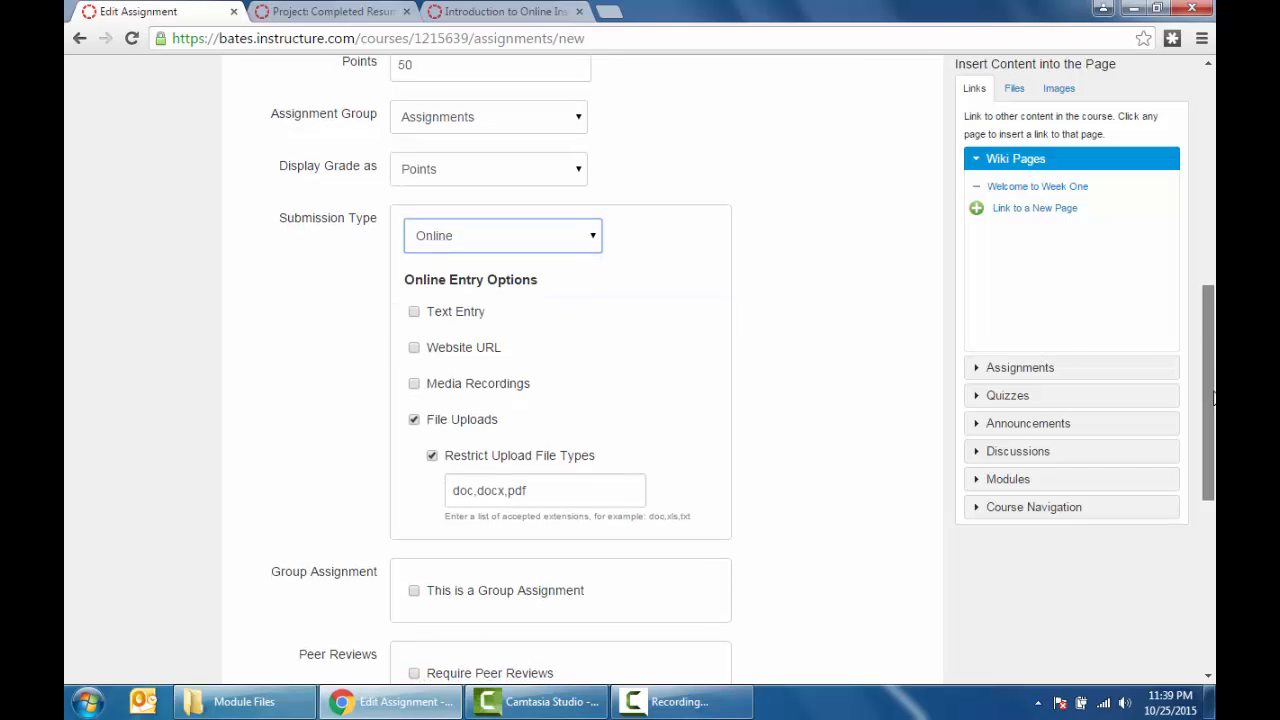
{"action": "scroll", "coordinate": [1213, 398], "scroll_direction": "down", "scroll_amount": 2}
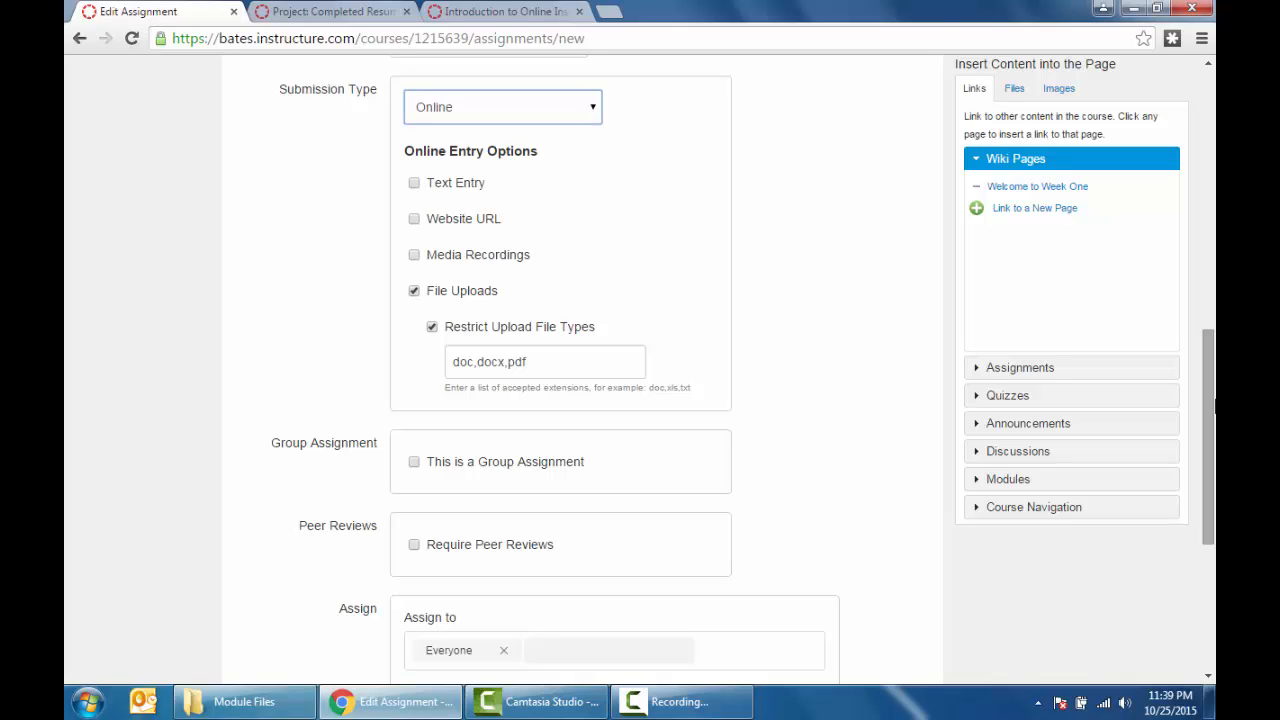
{"action": "left_click", "coordinate": [416, 185]}
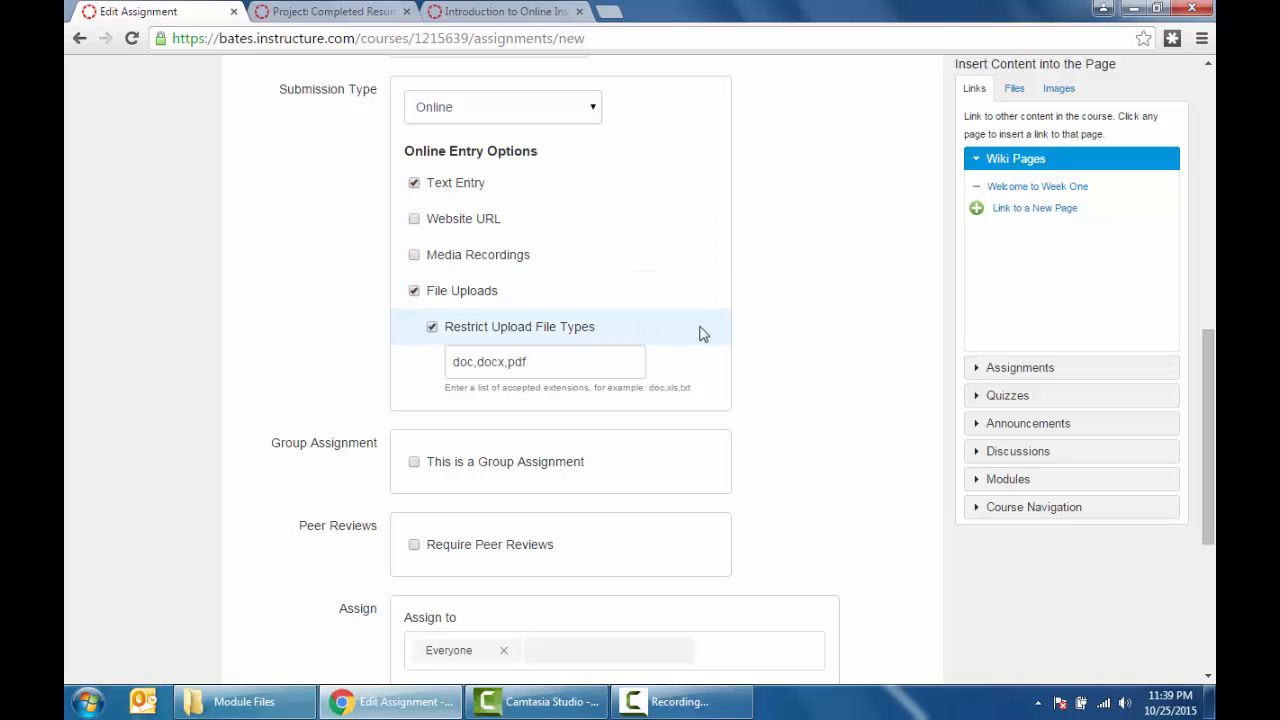
{"action": "left_click", "coordinate": [416, 185]}
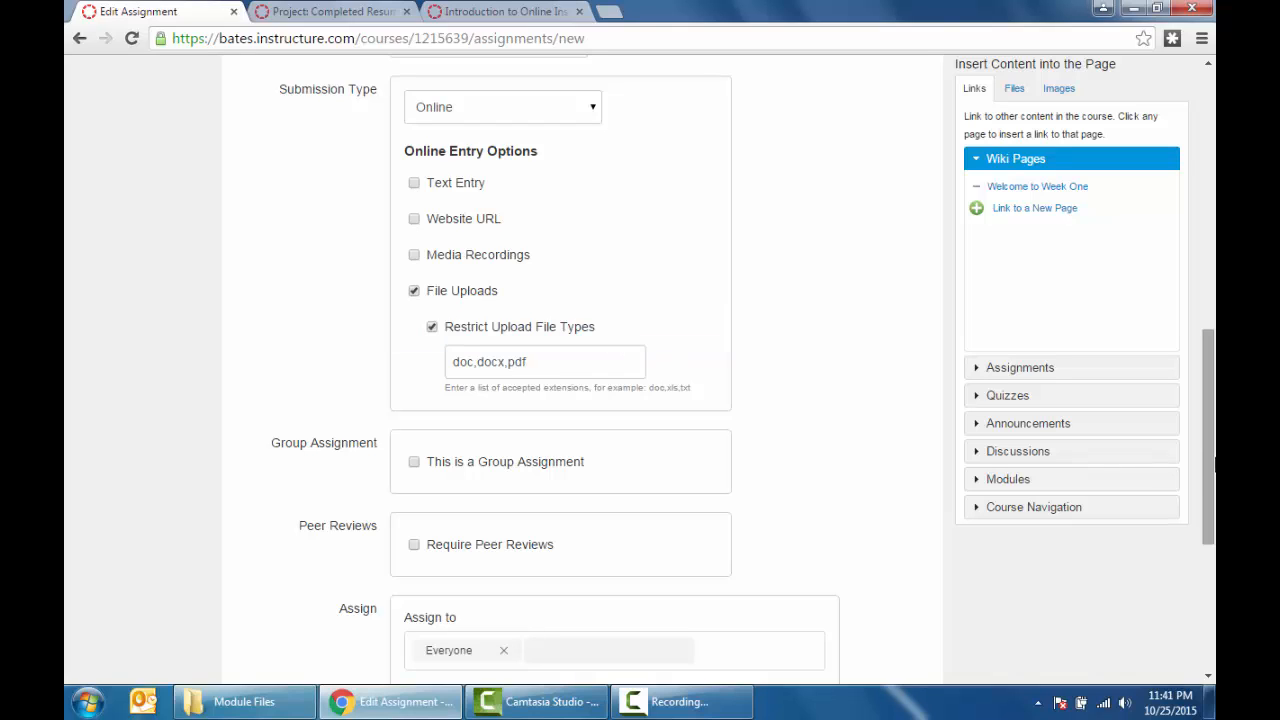
- Set the assignment's due date for everyone to October 30, 2015 at 11:59pm
{"action": "left_click_drag", "start_coordinate": [1214, 462], "coordinate": [1214, 566]}
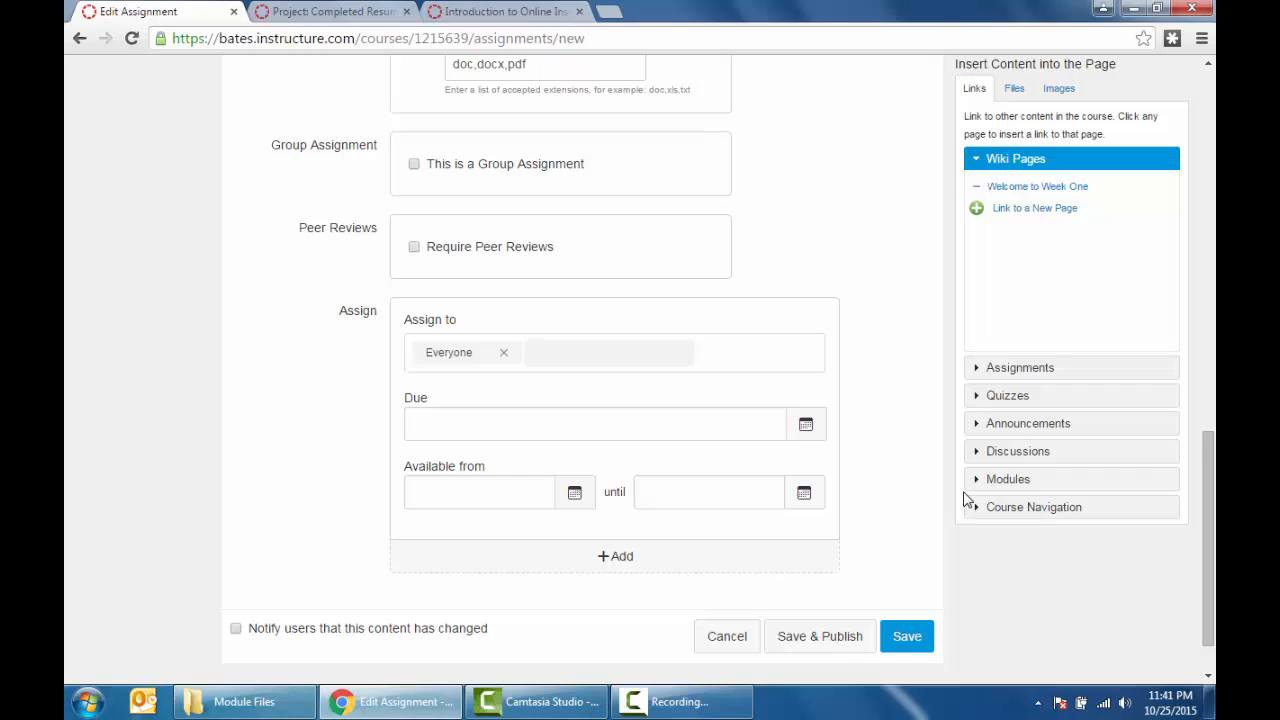
{"action": "left_click", "coordinate": [805, 426]}
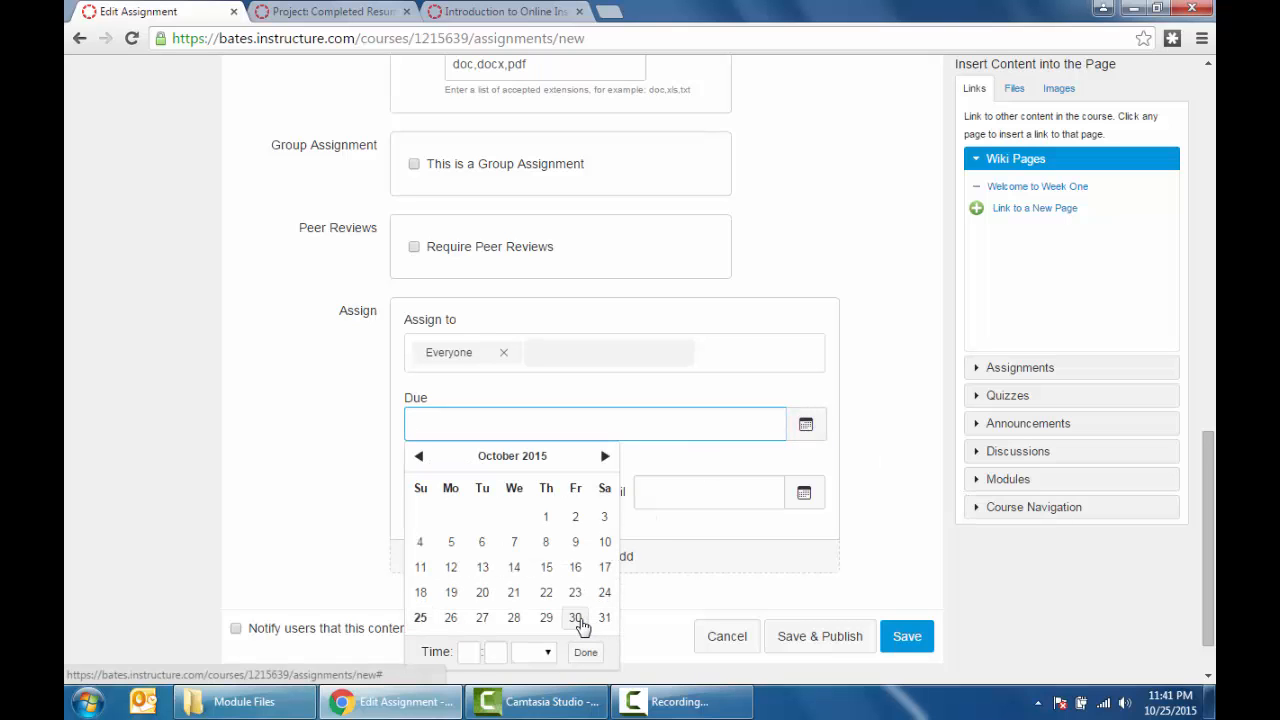
{"action": "left_click", "coordinate": [576, 618]}
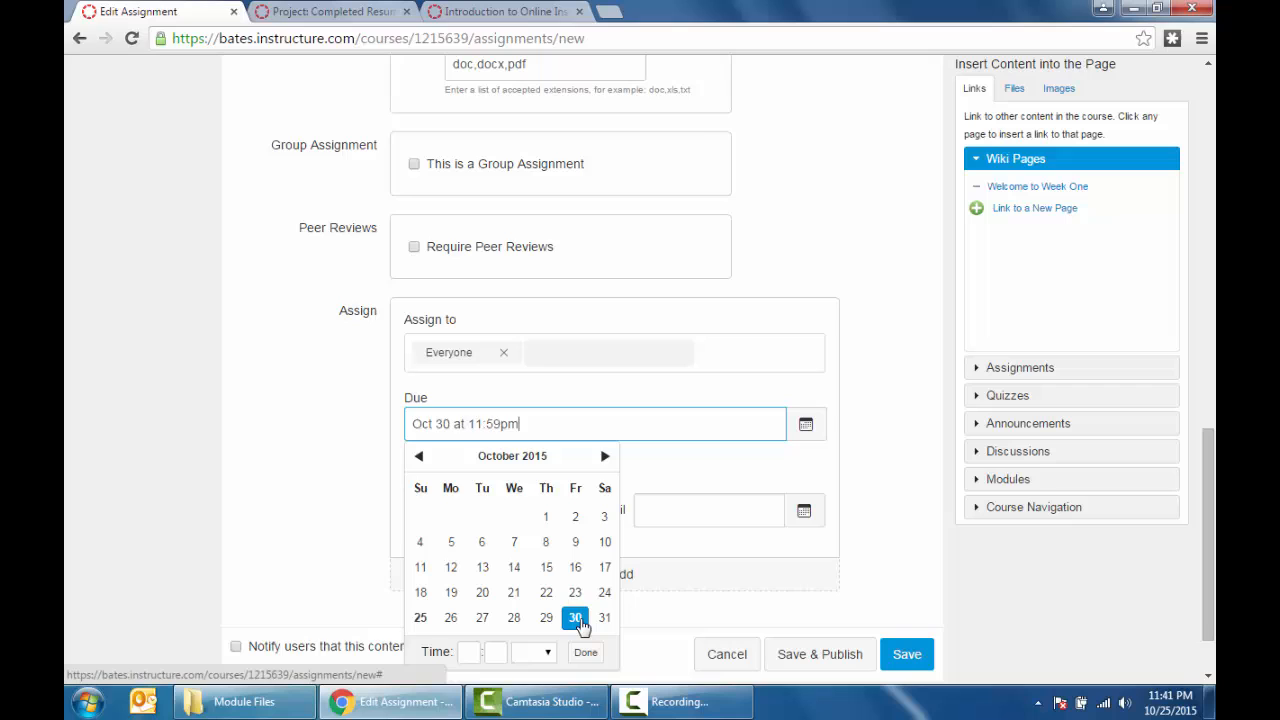
{"action": "left_click", "coordinate": [717, 472]}
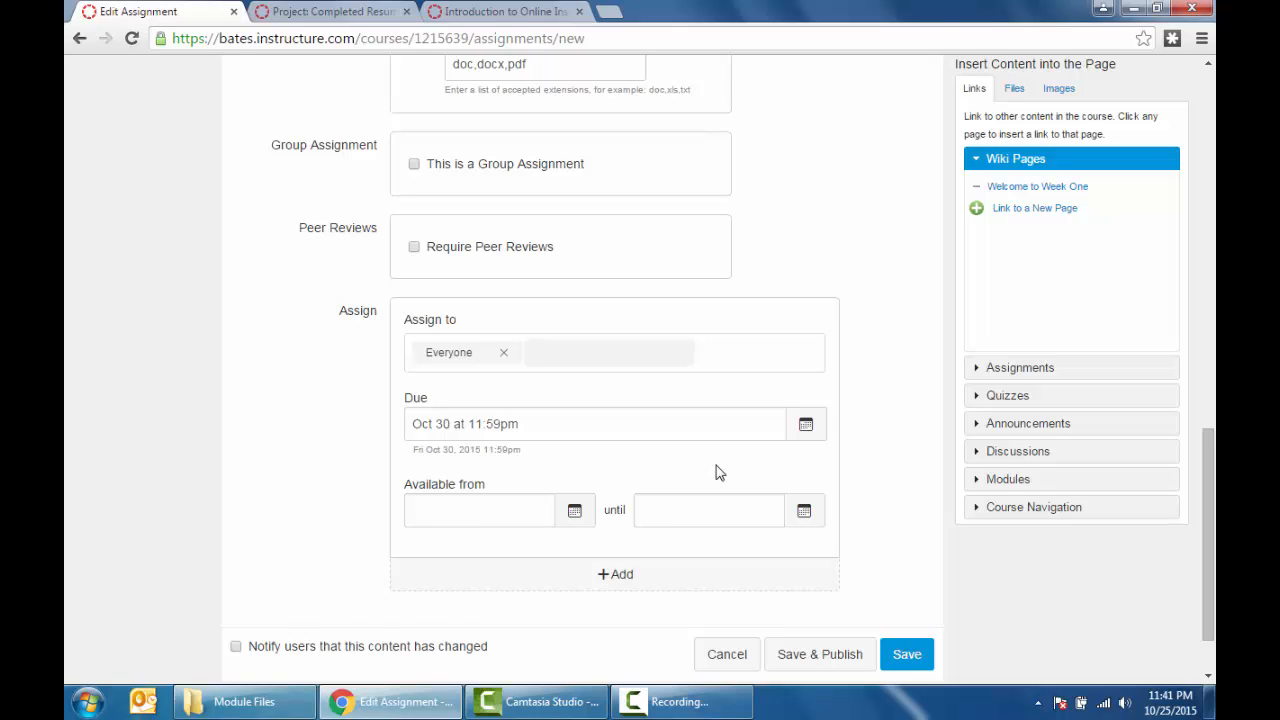
- Look at the date and time choices for the due date and for the start of availability
{"action": "left_click", "coordinate": [804, 434]}
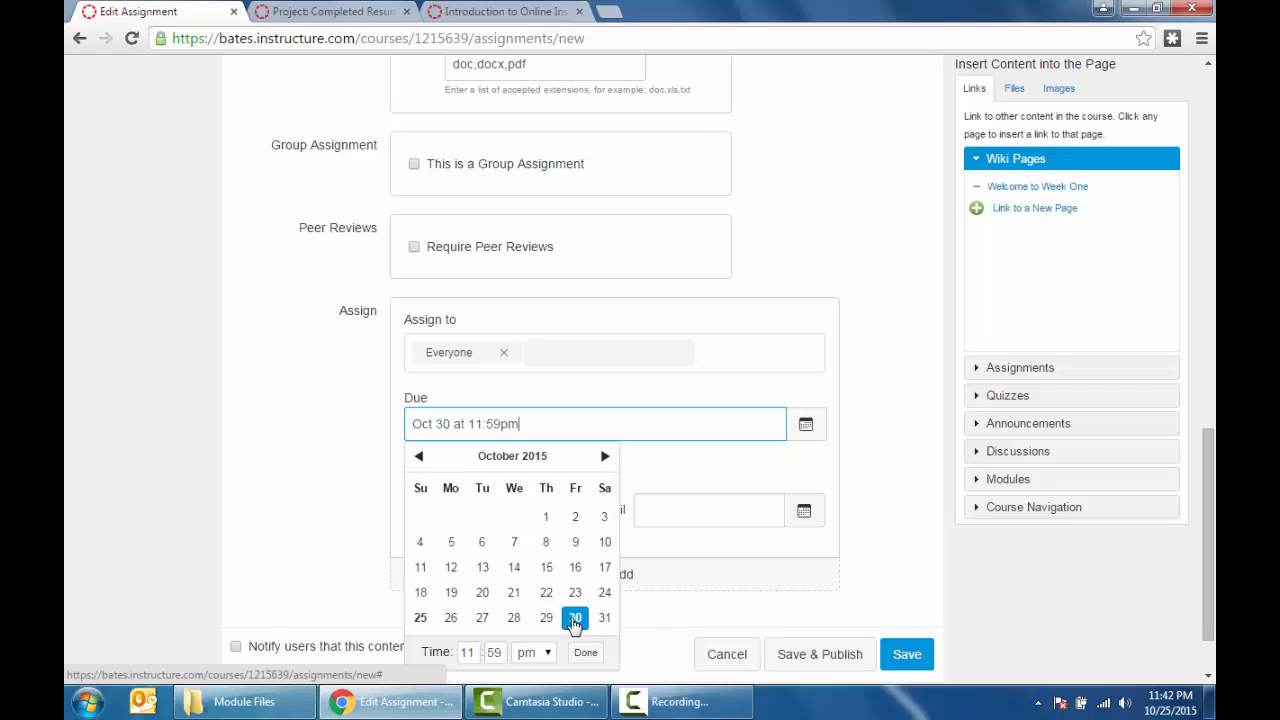
{"action": "left_click", "coordinate": [854, 463]}
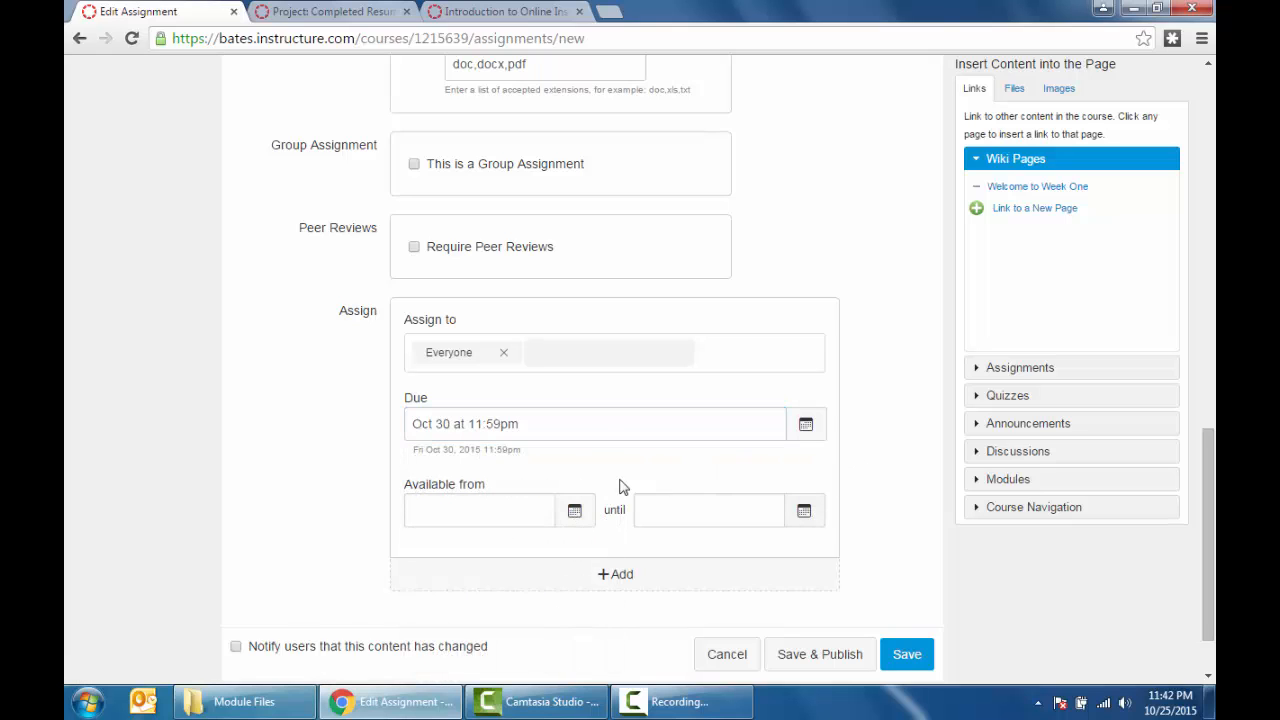
{"action": "left_click", "coordinate": [580, 512]}
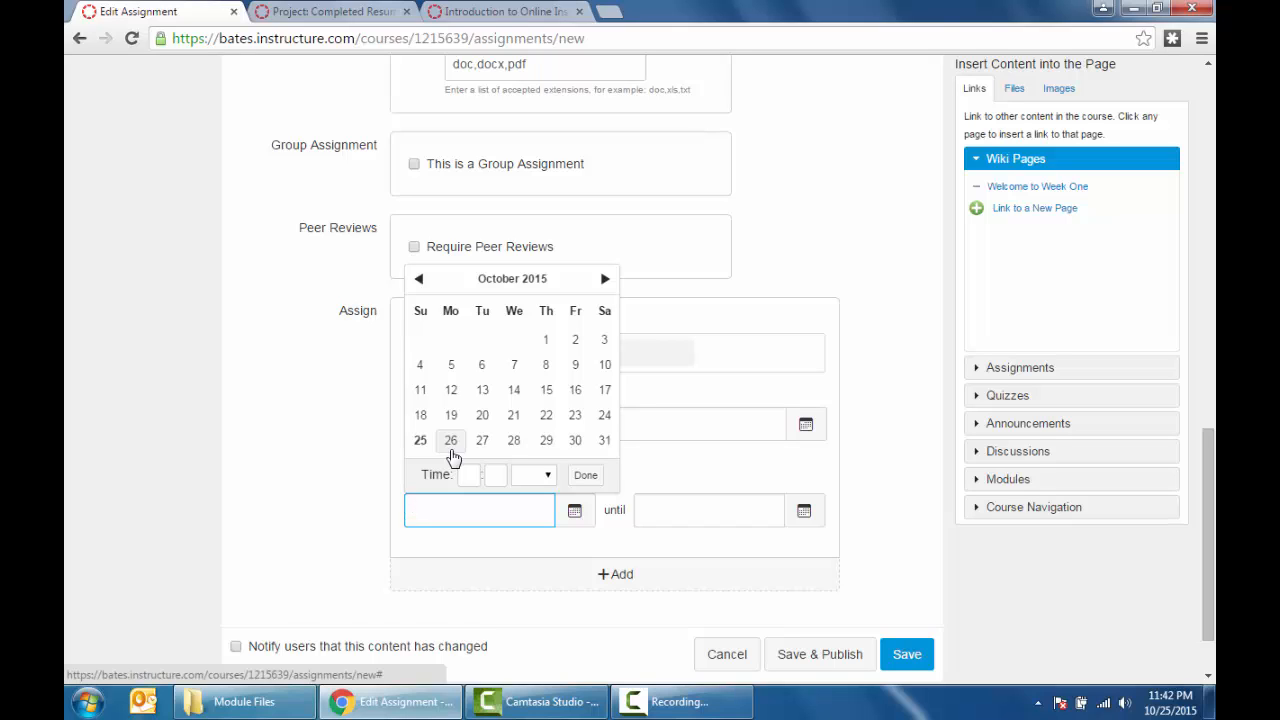
{"action": "left_click", "coordinate": [710, 563]}
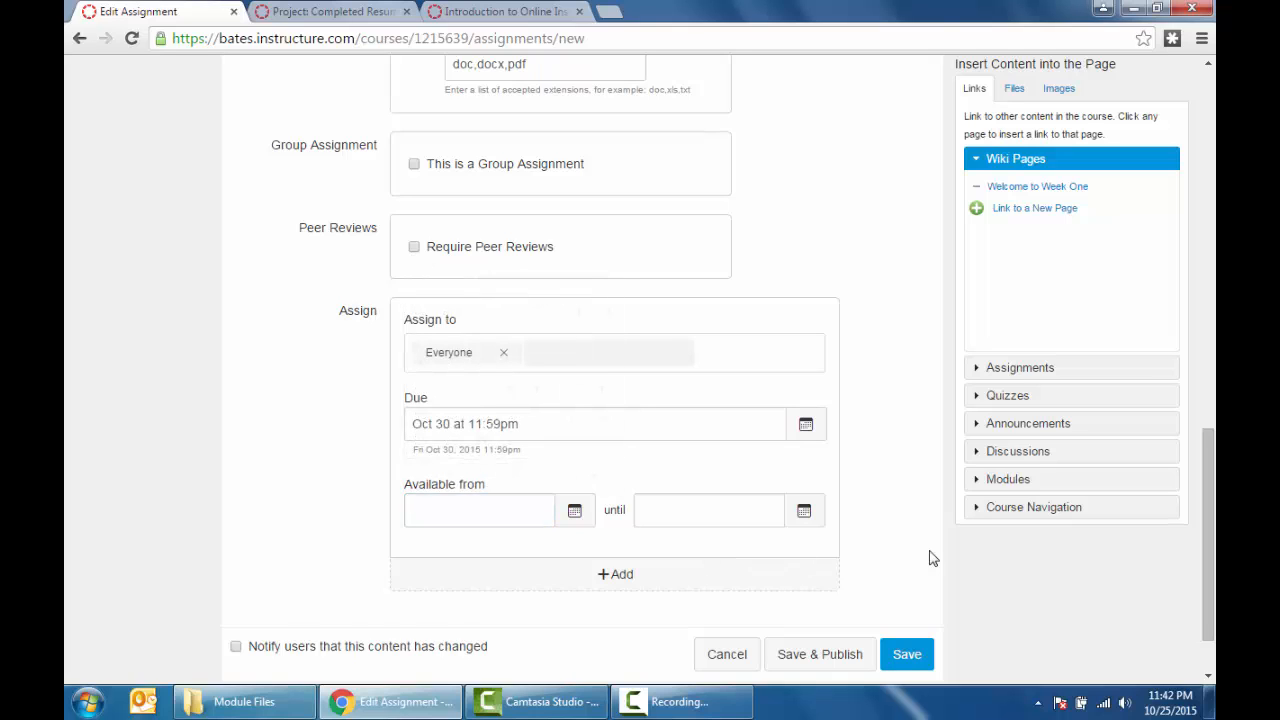
- Save the Final Resume assignment and publish it to the course
{"action": "left_click", "coordinate": [905, 657]}
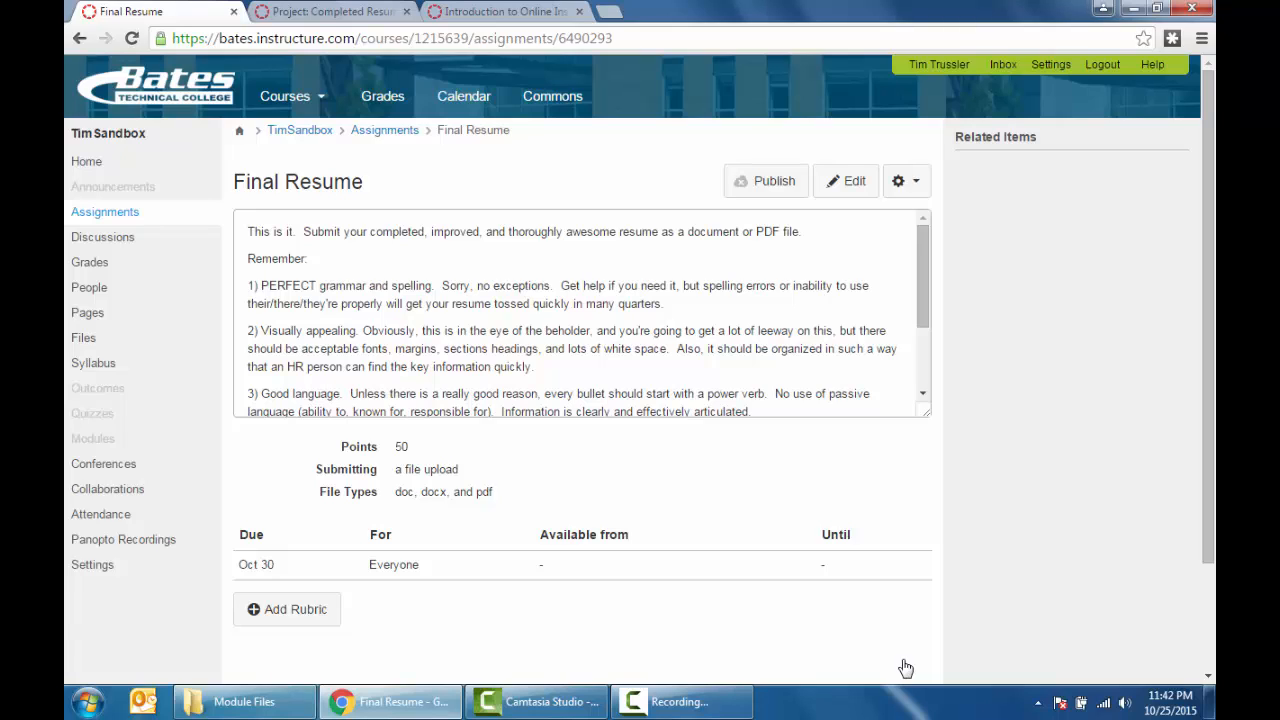
{"action": "left_click", "coordinate": [764, 184]}
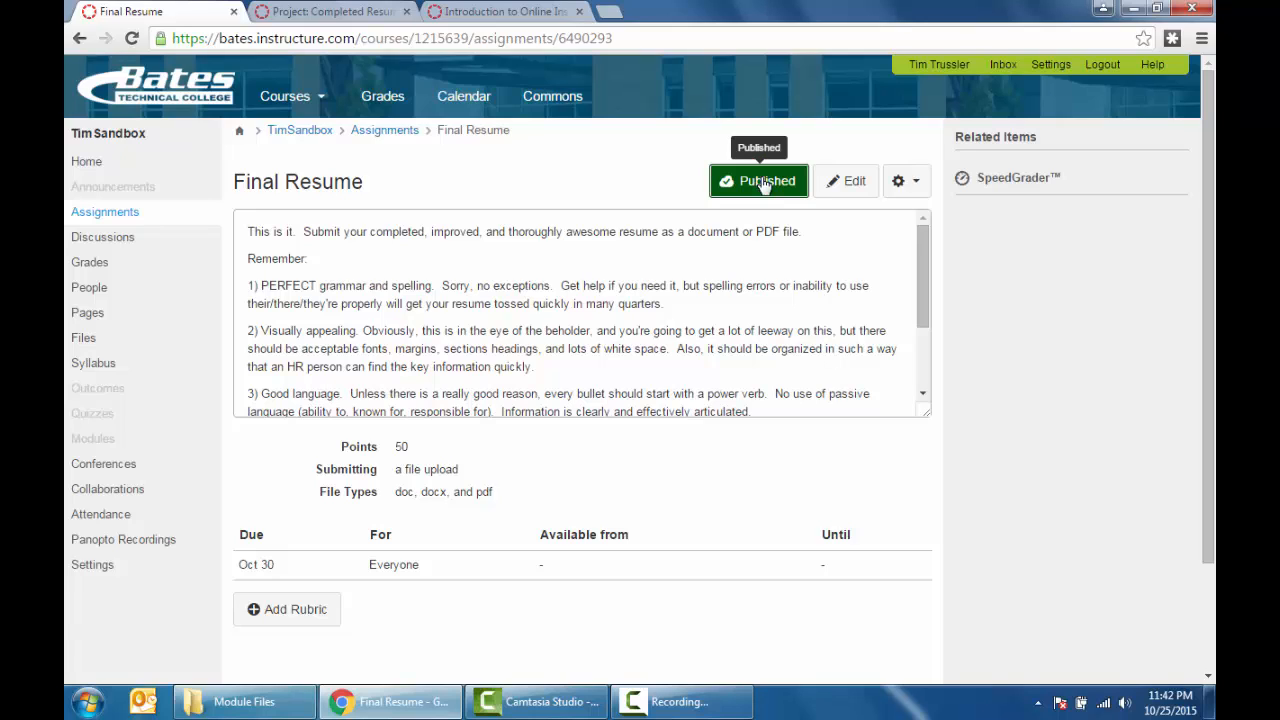